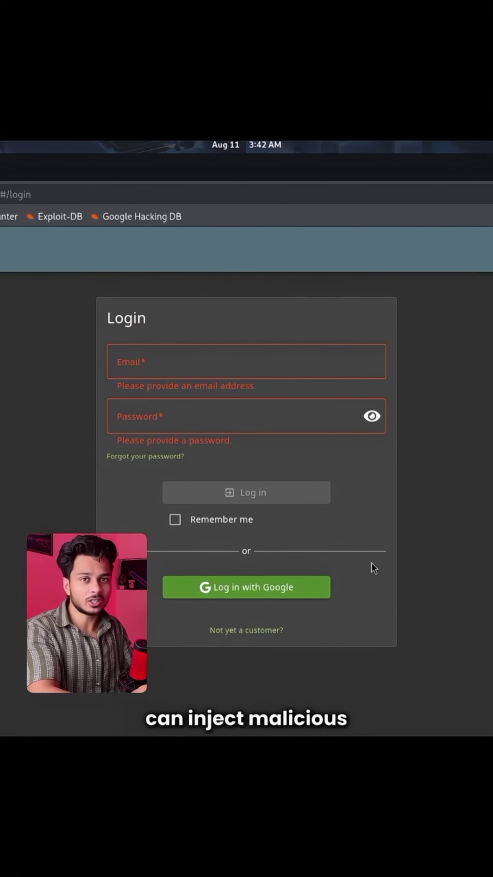
Enter 'test' as the email and a four-character password in the Juice Shop login form
click(219, 359)
text(t)
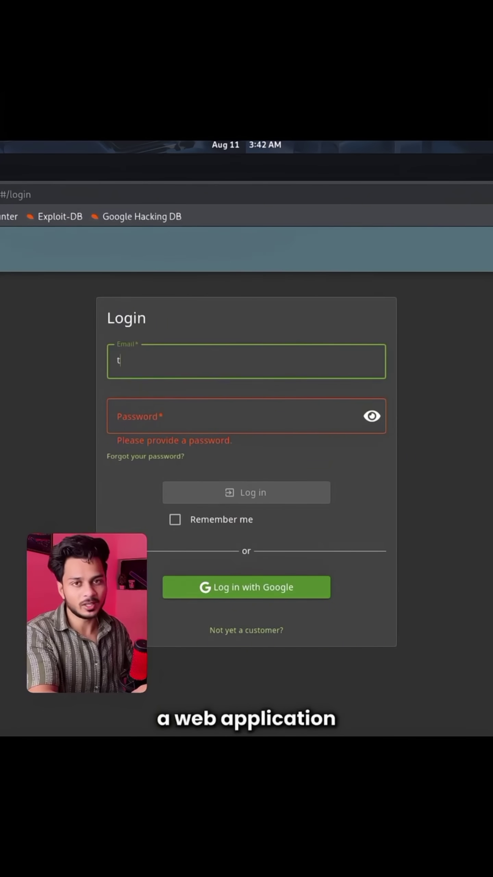
text(est)
click(180, 420)
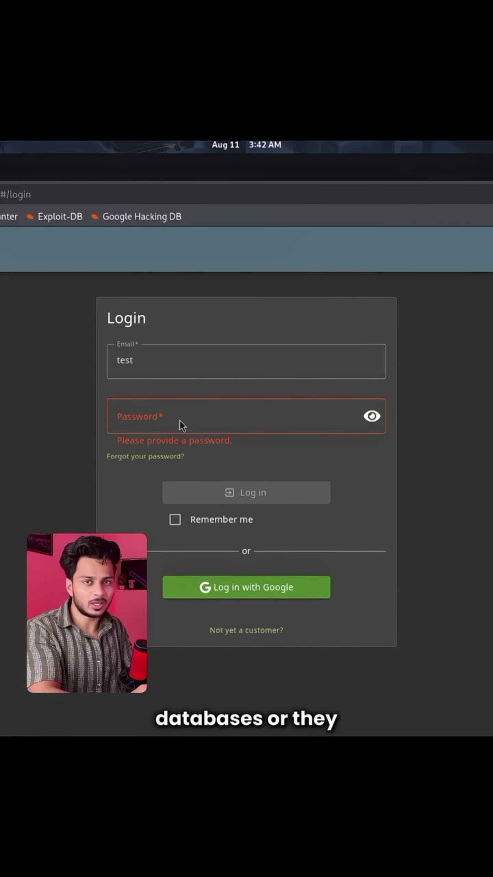
text('4)
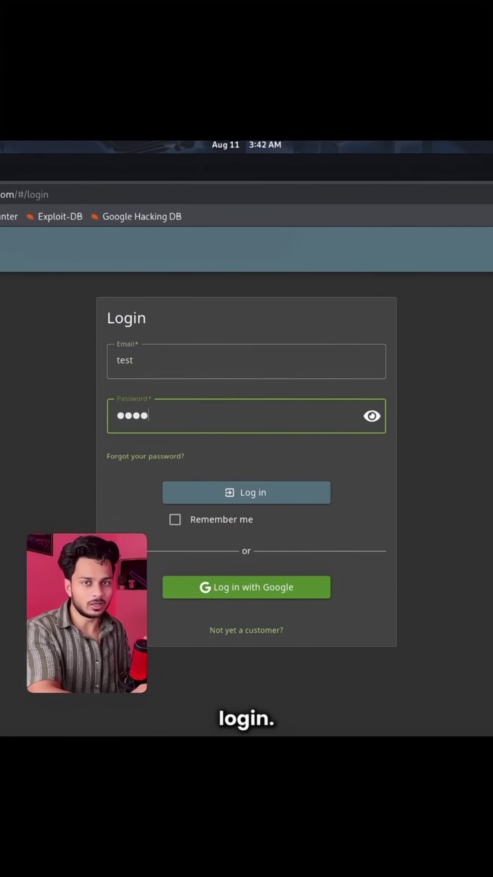
Submit the test login, then restore and highlight 'admin' in the Notepad SQL query
key(Return)
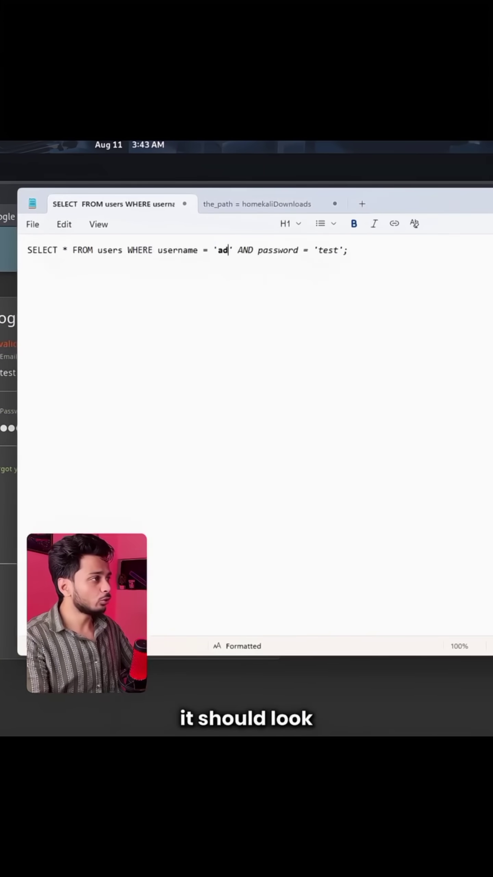
text(min)
drag(23, 250, 48, 250)
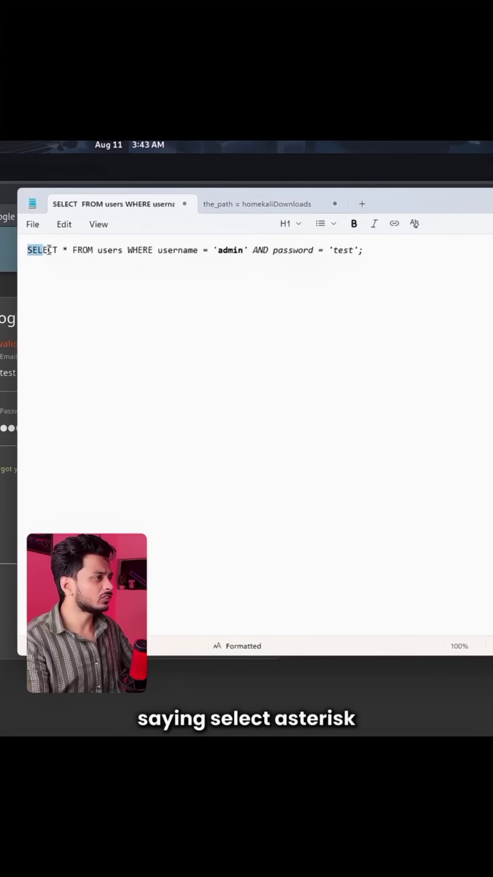
drag(144, 254, 259, 255)
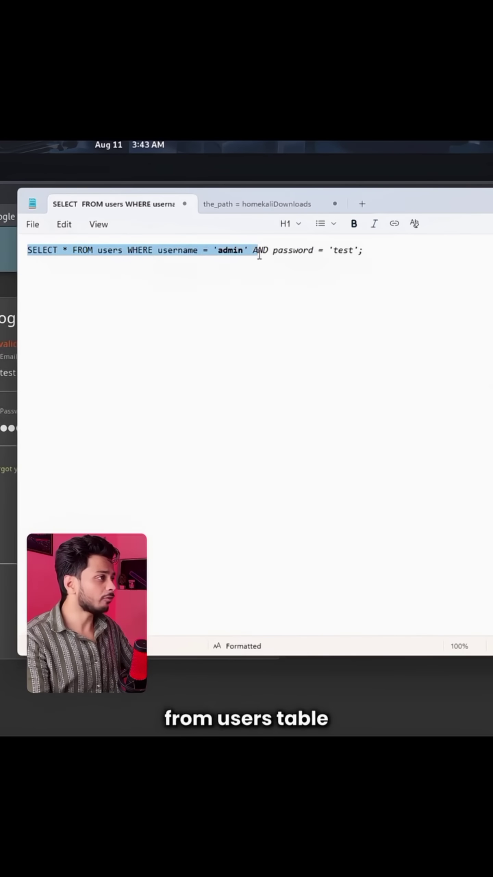
click(271, 251)
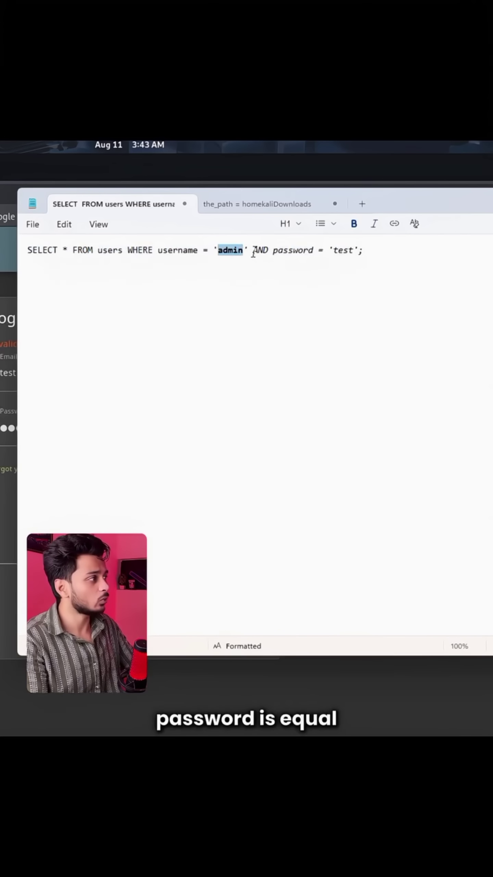
text(')
key(ctrl+z)
drag(218, 251, 245, 252)
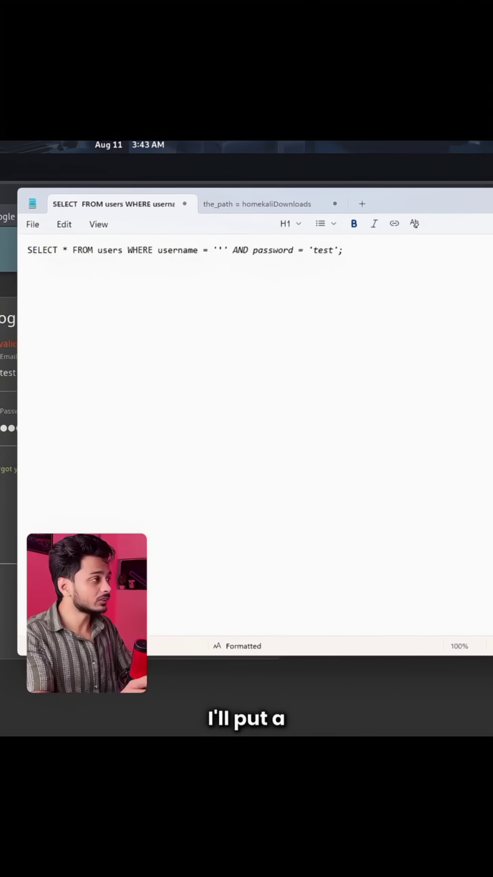
text(OR )
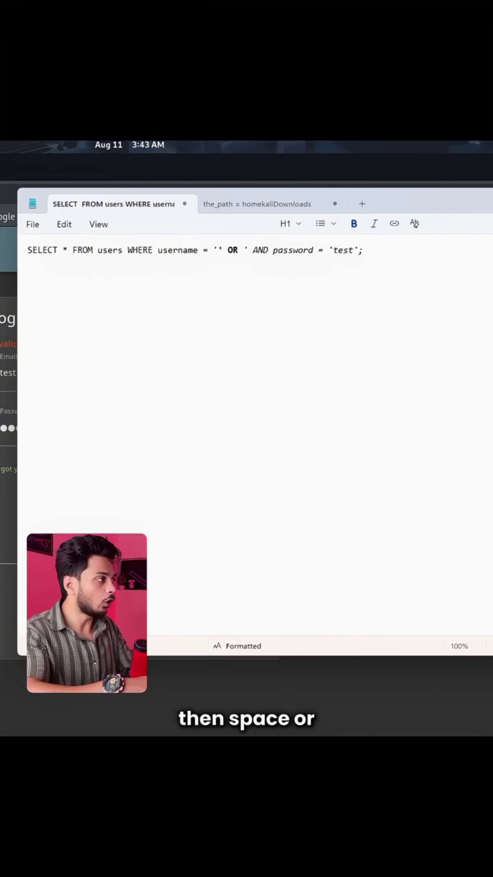
text(1=)
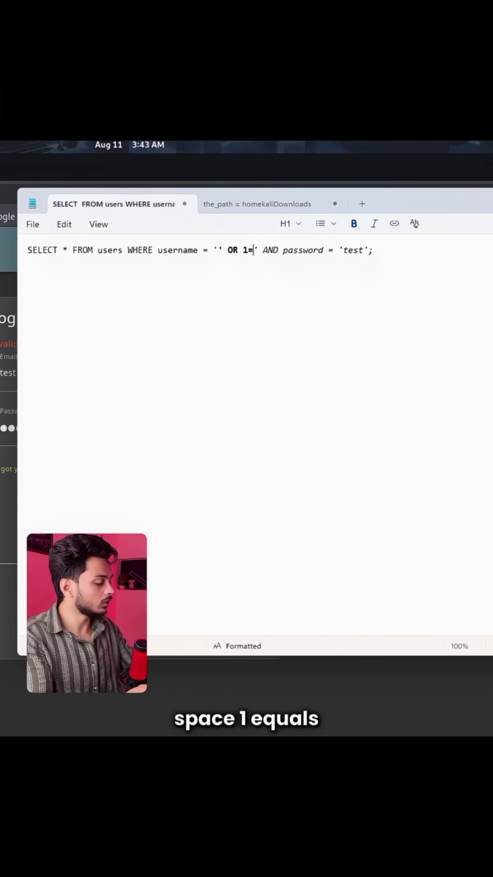
text(1 --)
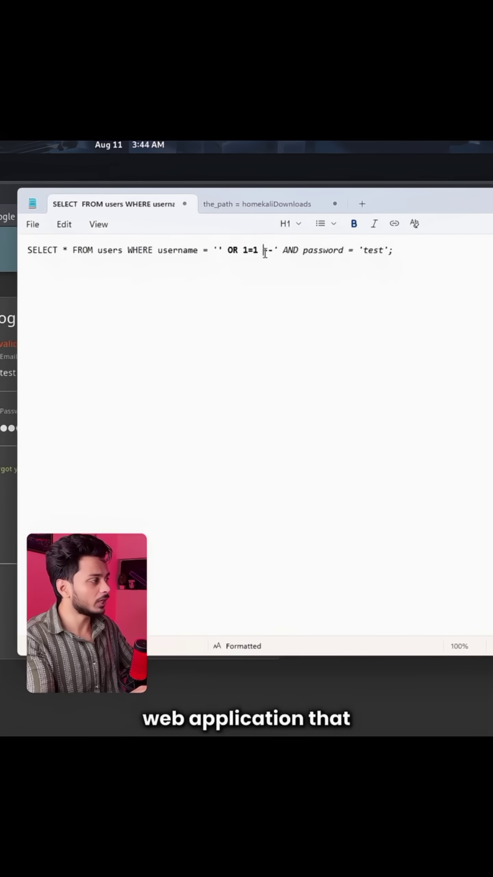
Highlight the password check that follows the -- comment marker
drag(263, 251, 333, 253)
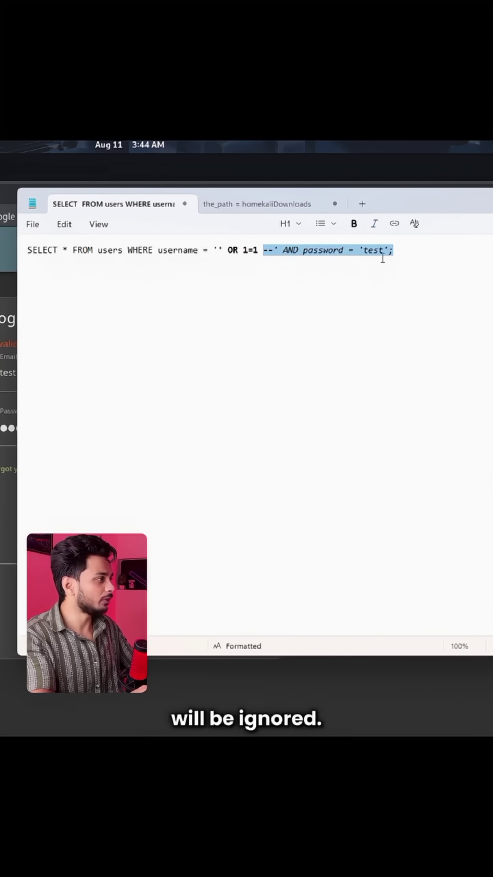
Highlight the text before the username value, the OR 1=1 condition and the opening quote
click(232, 237)
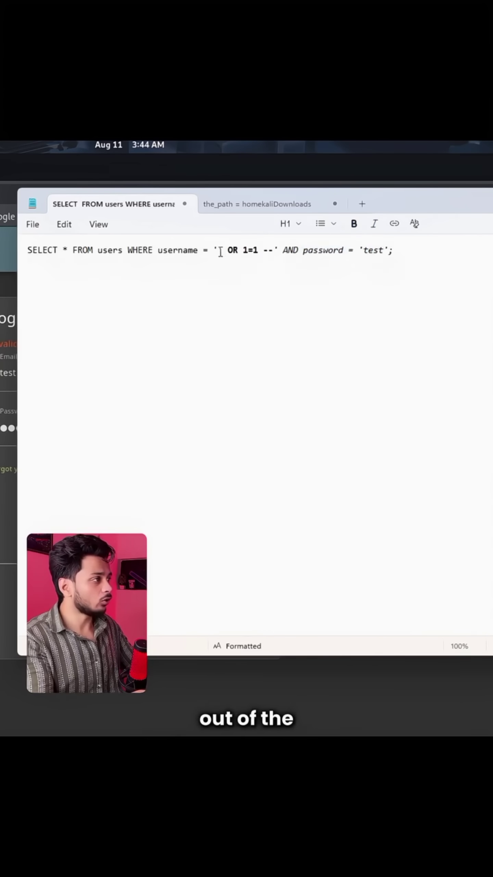
drag(220, 252, 71, 252)
click(234, 248)
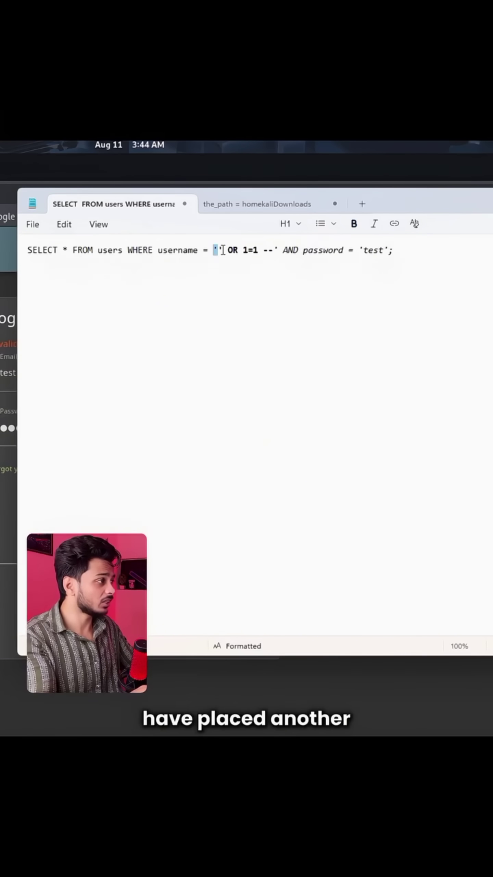
mouse_move(227, 250)
mouse_down()
mouse_move(276, 252)
mouse_move(28, 250)
mouse_up()
click(211, 252)
drag(213, 250, 222, 251)
click(230, 252)
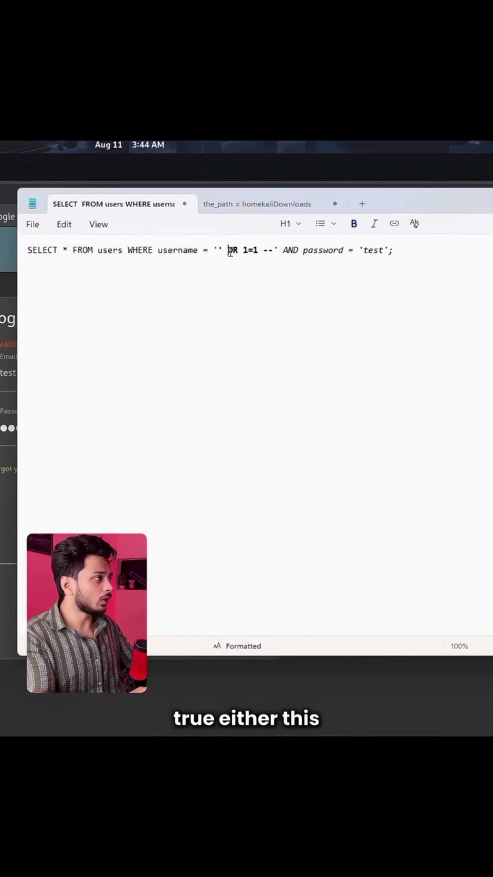
click(254, 252)
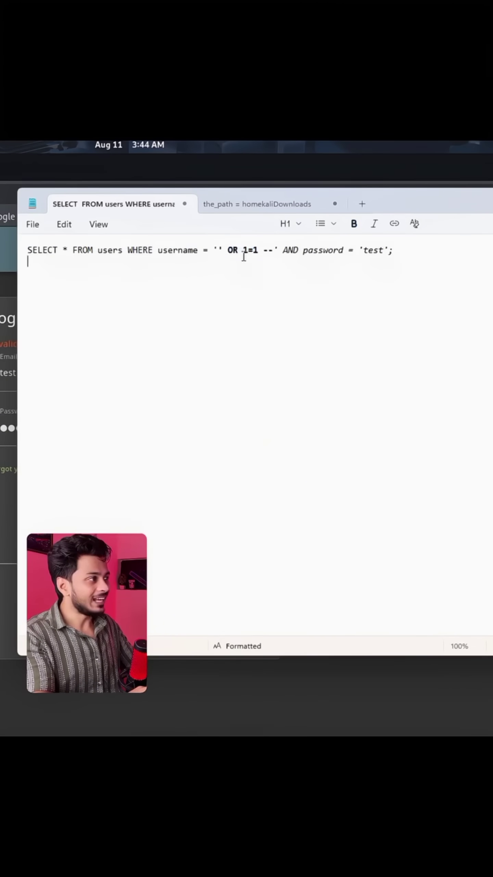
Highlight the closing quote, OR 1=1 and the comment marker, then select ' OR 1=1 -- for copying
click(218, 250)
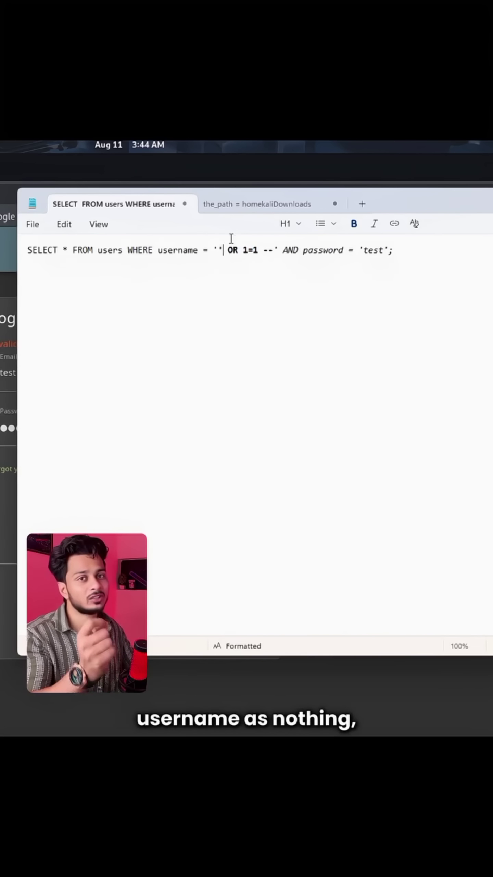
key(shift+Left)
drag(259, 251, 276, 251)
click(267, 268)
drag(236, 249, 396, 248)
click(265, 259)
click(226, 250)
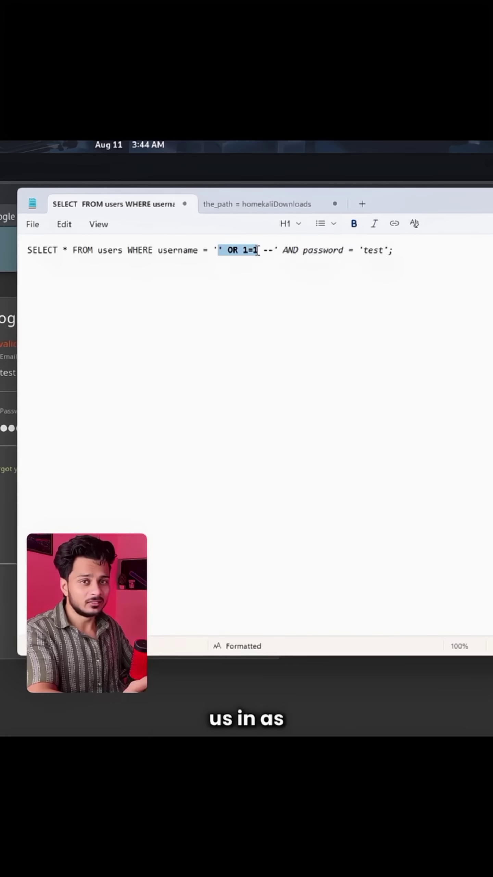
drag(258, 250, 274, 251)
right_click(273, 251)
Copy ' OR 1=1 --, edit the password and log in with the injection payload
click(288, 317)
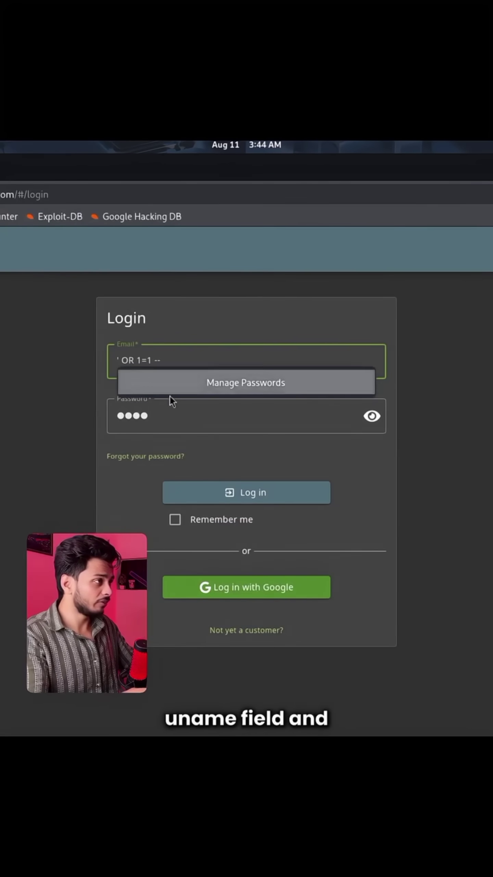
click(175, 415)
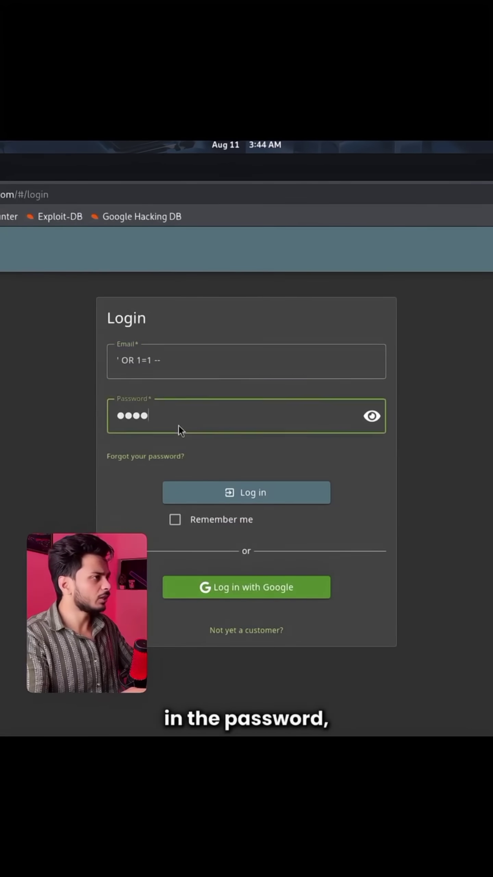
key(BackSpace)
key(BackSpace)
key(BackSpace)
text(anything)
key(Return)
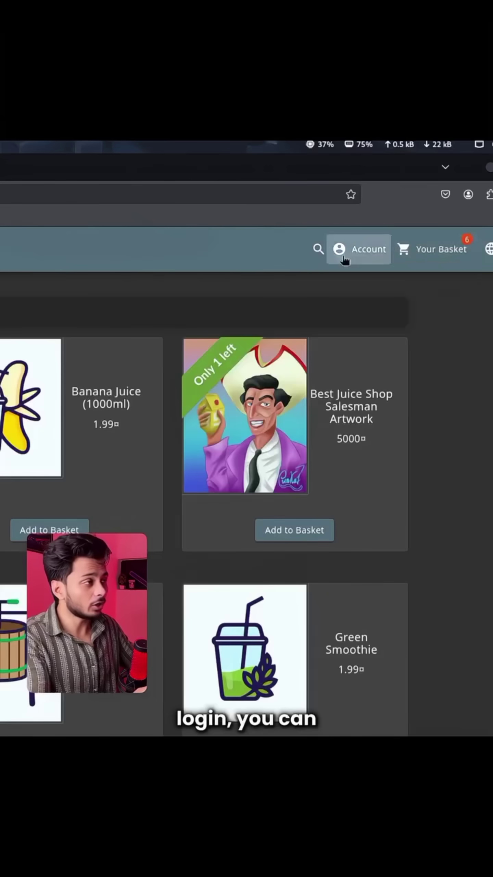